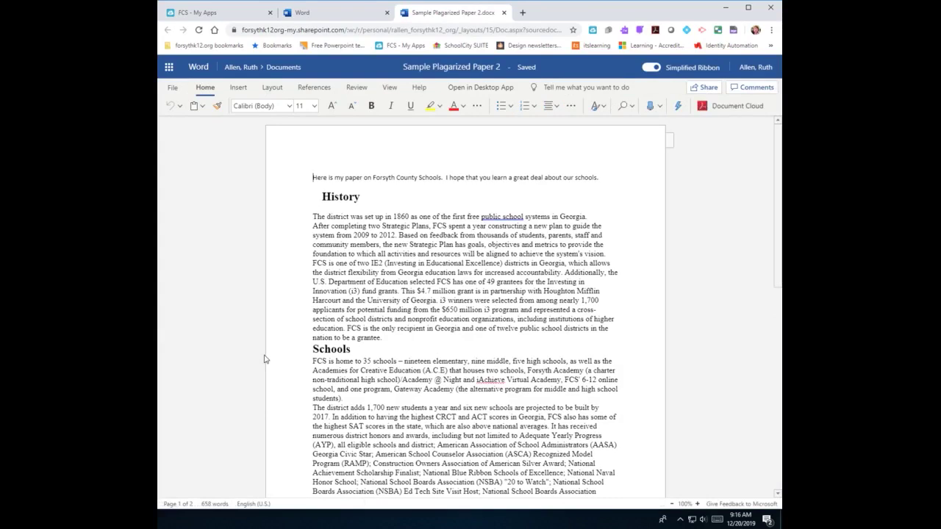
- Open the paper in Immersive Reader, check the voice settings, and play a short part of the opening sentence aloud before pausing
click(390, 88)
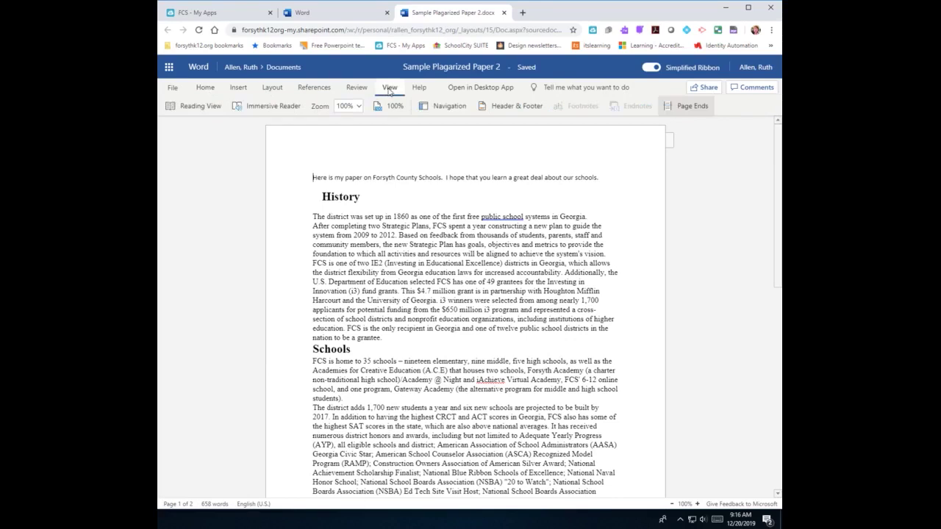
click(273, 107)
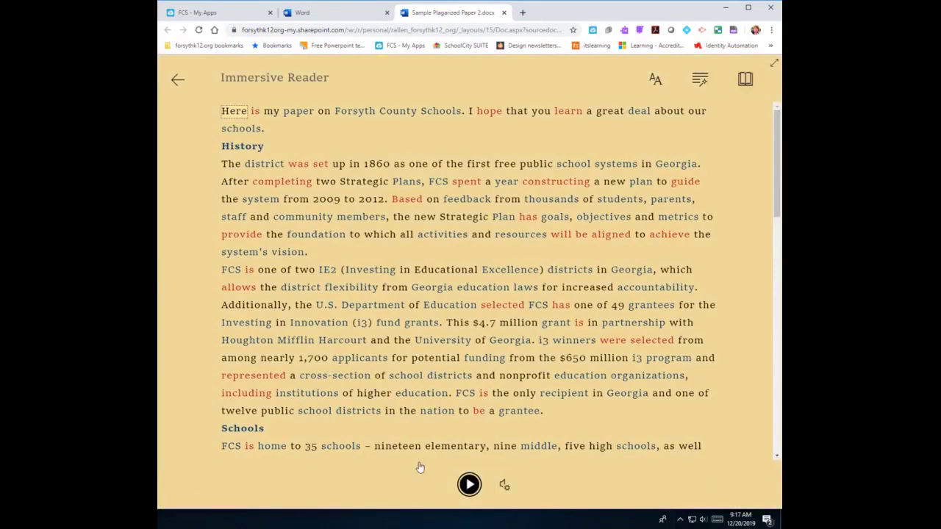
click(505, 487)
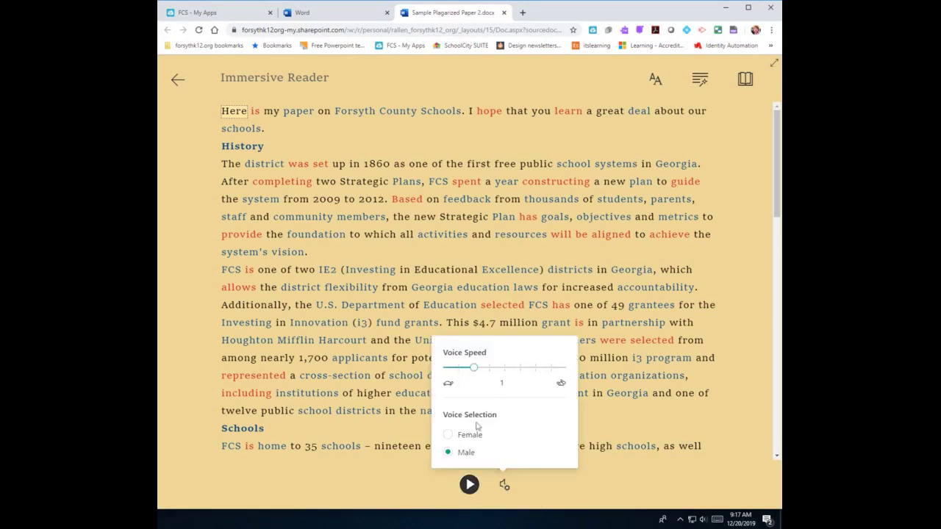
click(469, 485)
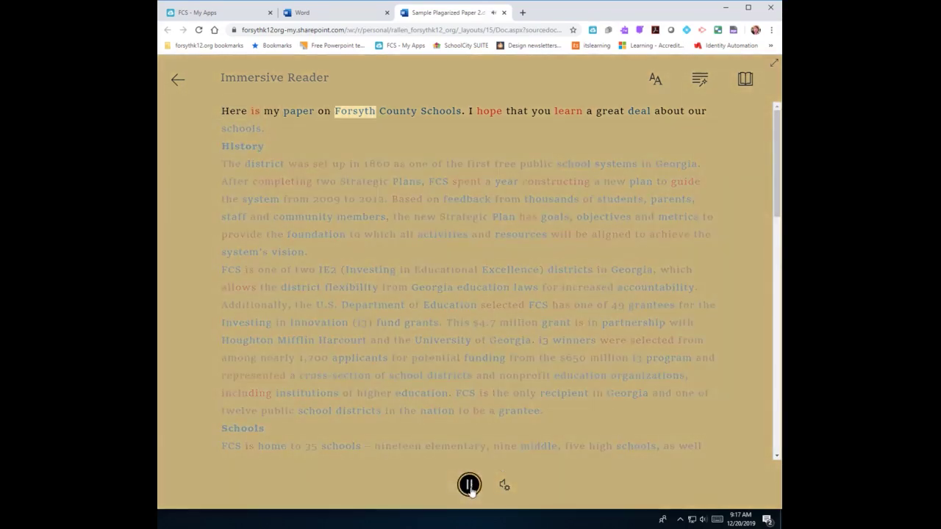
click(469, 485)
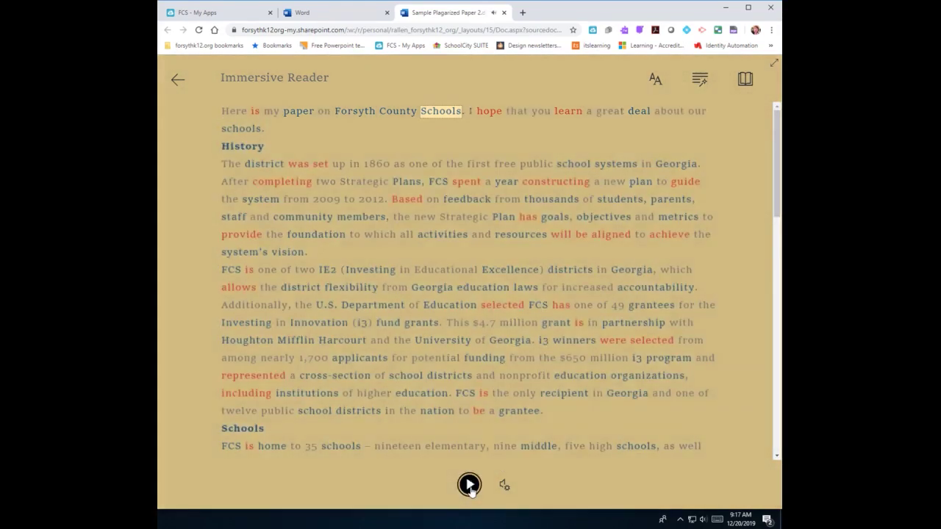
- Set the reading voice to Female at speed 1.25 and play the rest of the opening paragraph before pausing
click(504, 485)
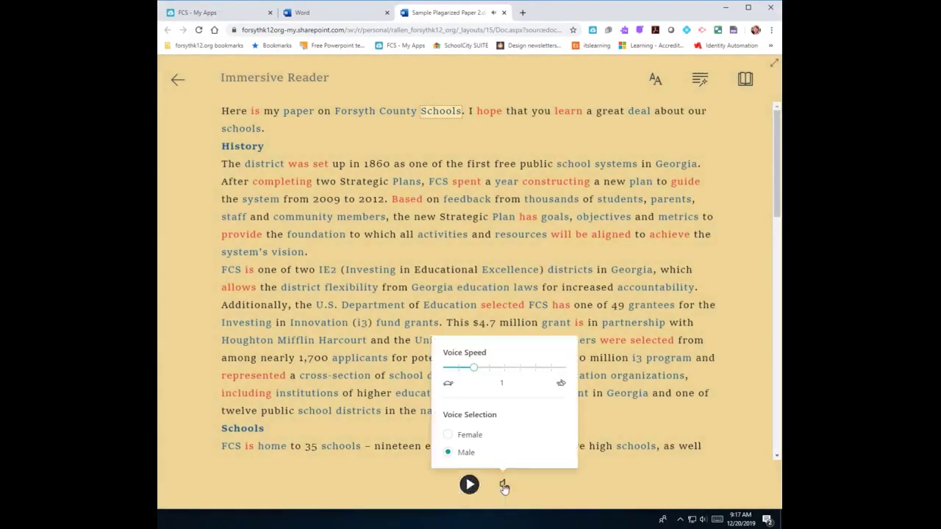
drag(473, 371, 490, 369)
click(463, 438)
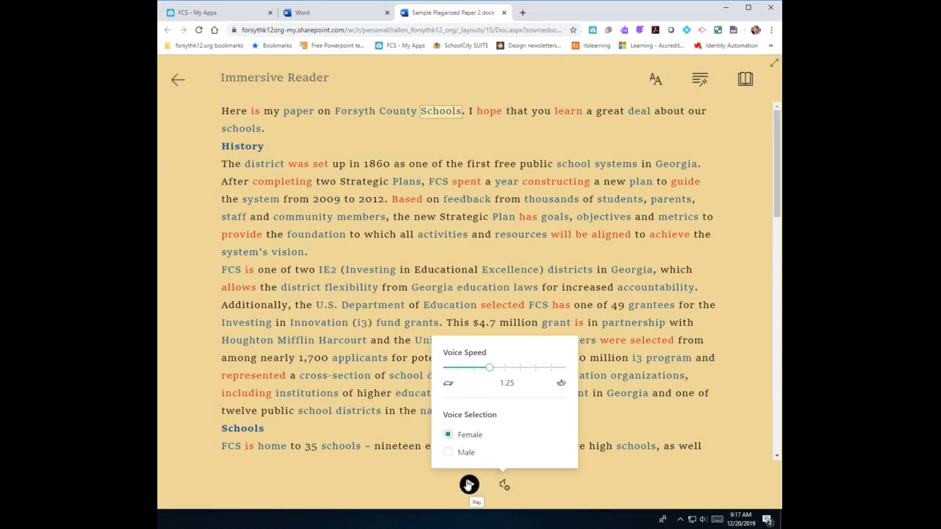
click(468, 484)
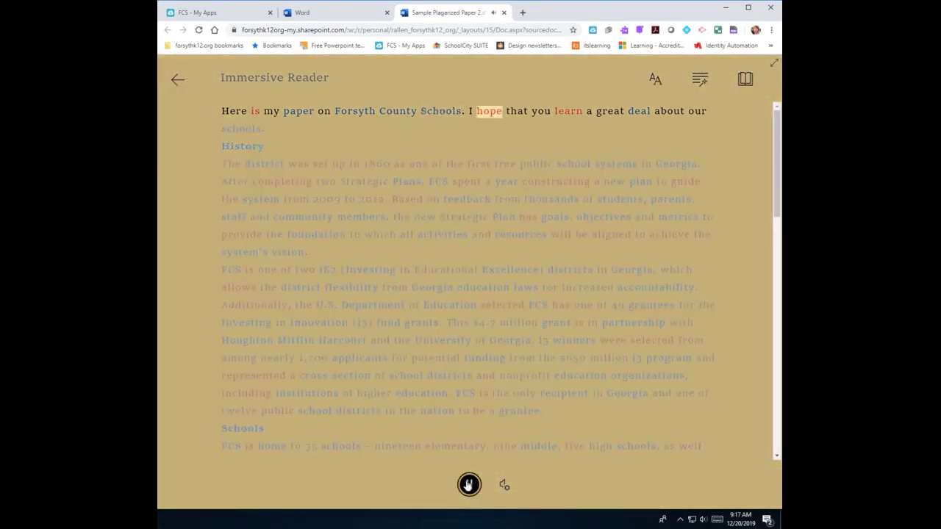
click(469, 484)
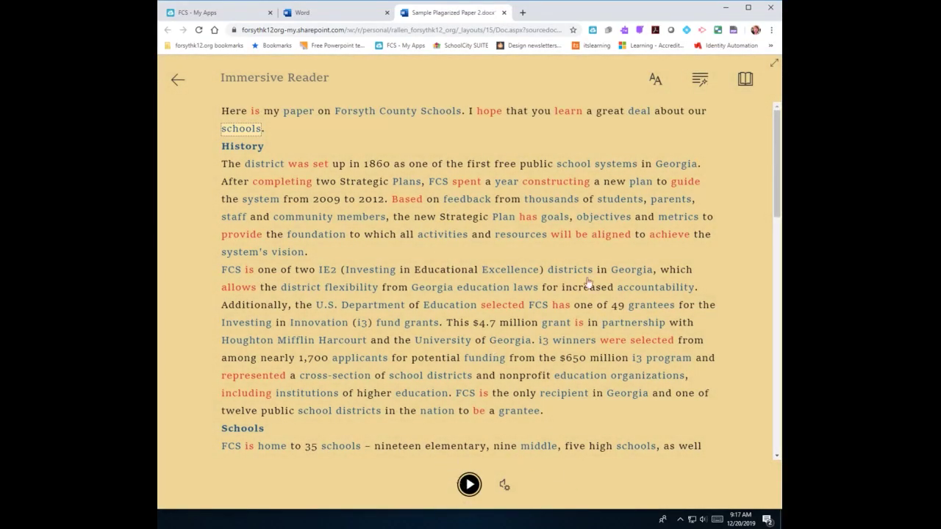
- Set the reader's text size to 28 and try out increased spacing, turning the spacing back off
click(654, 83)
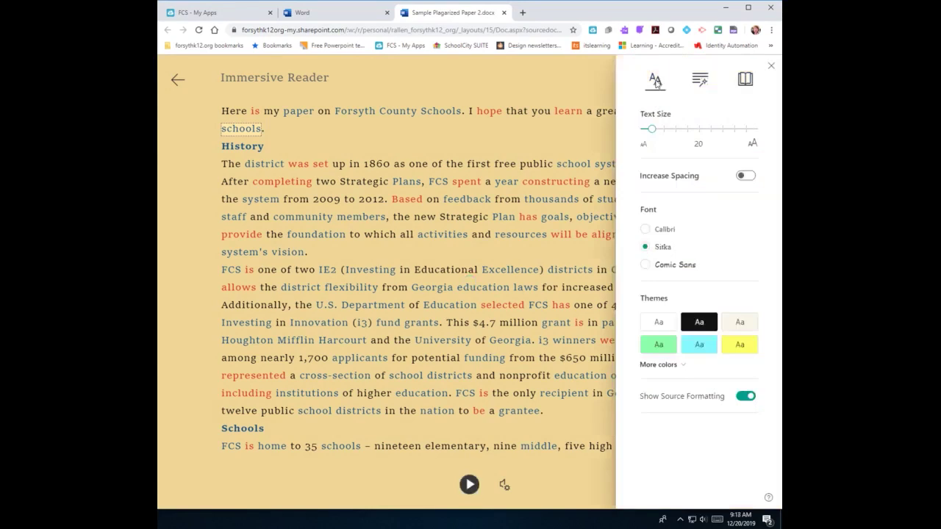
mouse_move(652, 130)
mouse_down()
mouse_move(703, 133)
mouse_move(662, 133)
mouse_up()
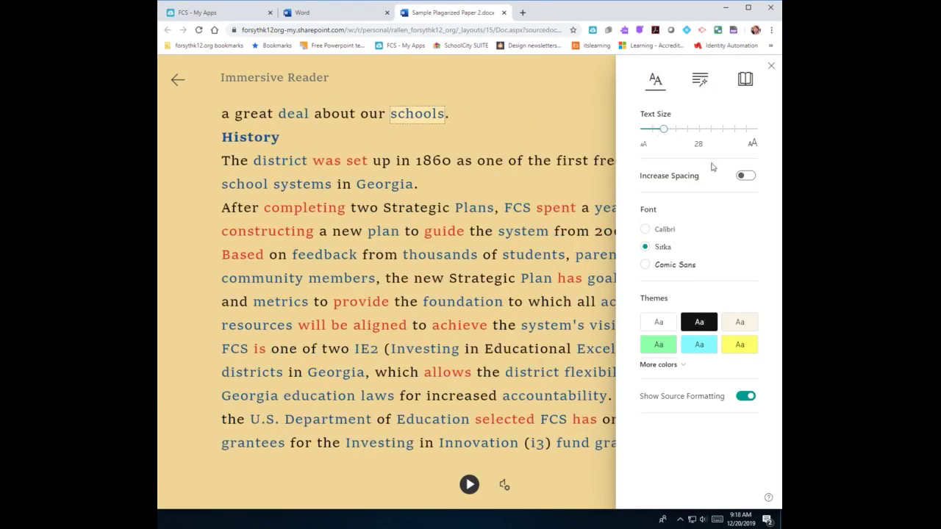
click(744, 177)
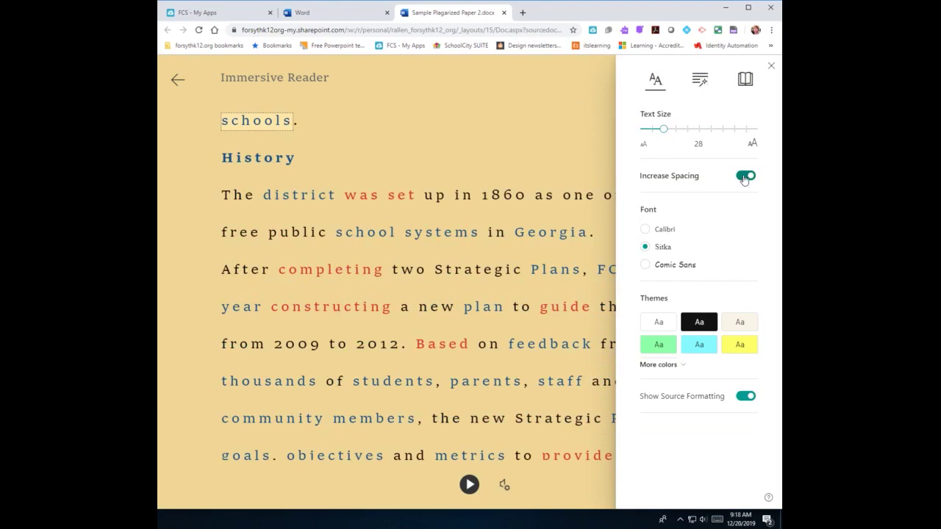
click(746, 178)
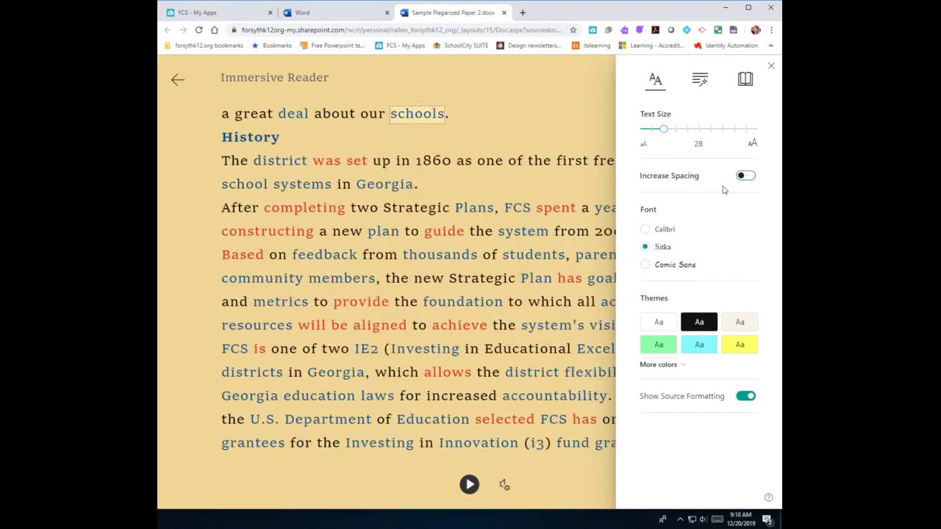
- Change the reader's font to Comic Sans and its colour theme to the periwinkle-blue one, after trying the light yellow theme
click(664, 271)
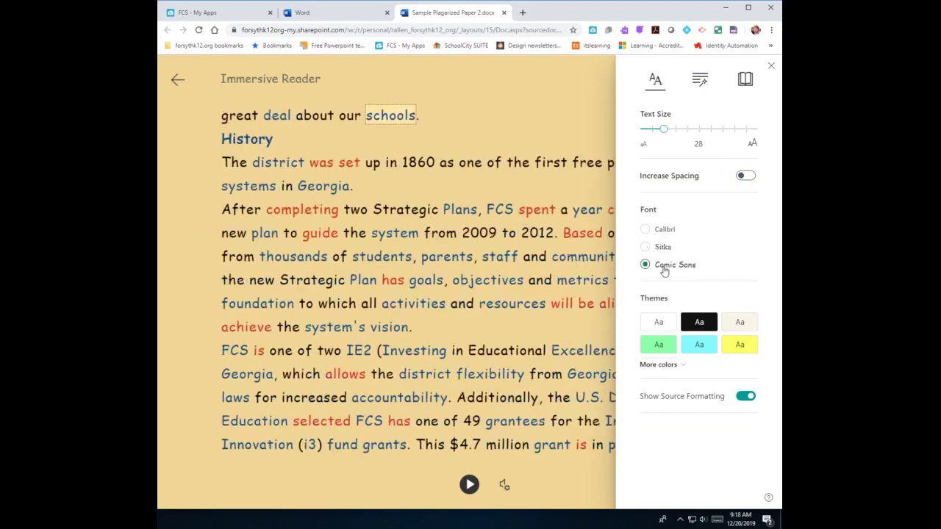
click(753, 323)
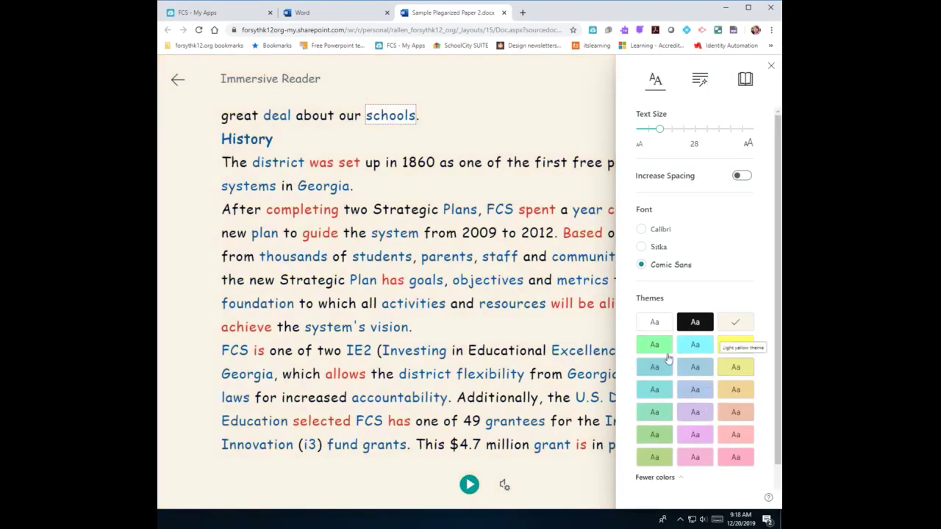
click(694, 389)
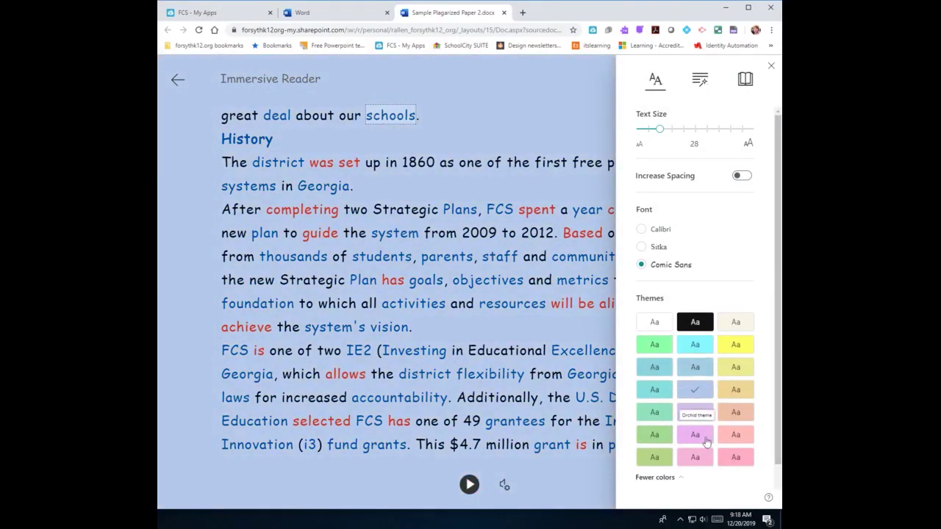
- Turn the display of source formatting off and back on to compare the text
scroll(700, 287, down, 1)
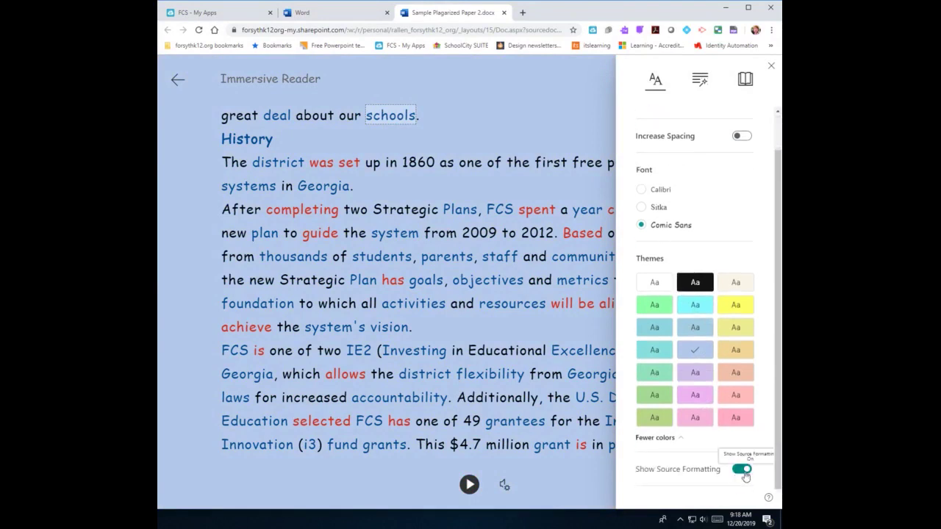
click(747, 471)
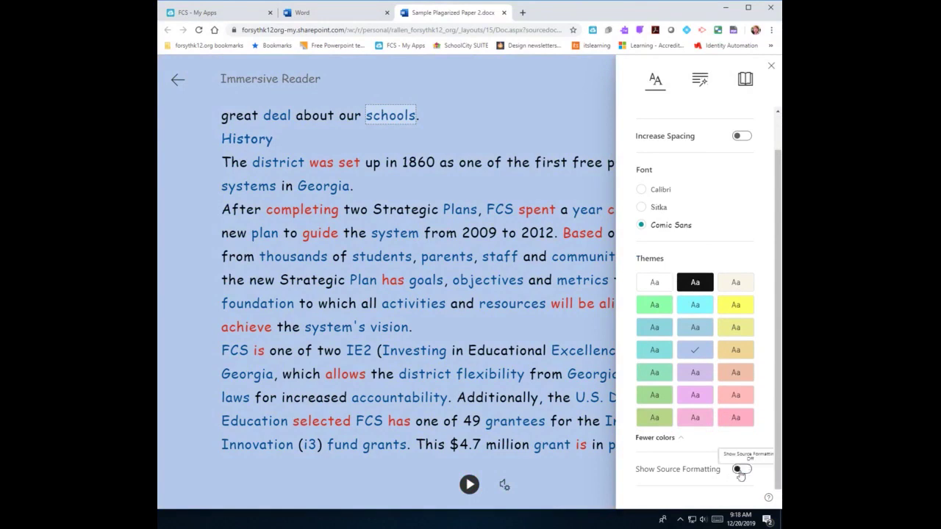
click(738, 472)
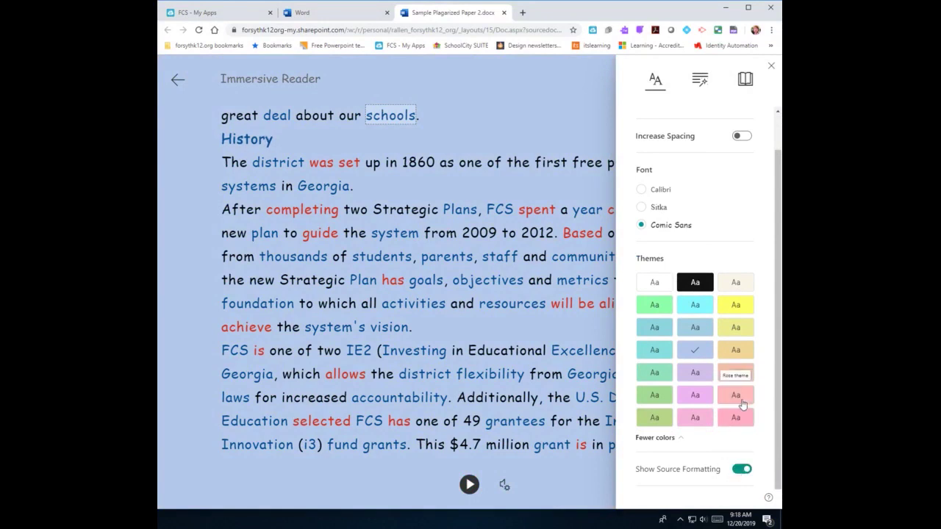
scroll(739, 367, up, 2)
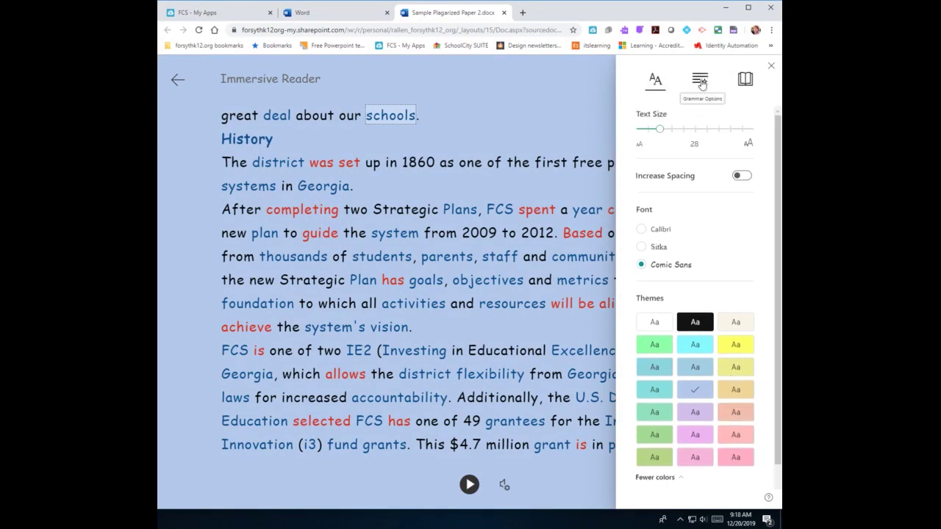
- Try out splitting the words into syllables and turn the option back off
click(700, 83)
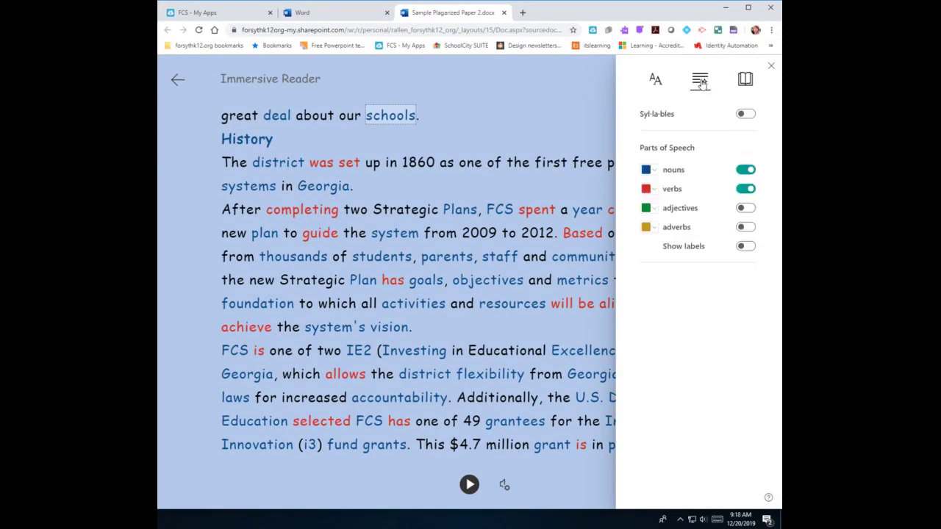
click(744, 114)
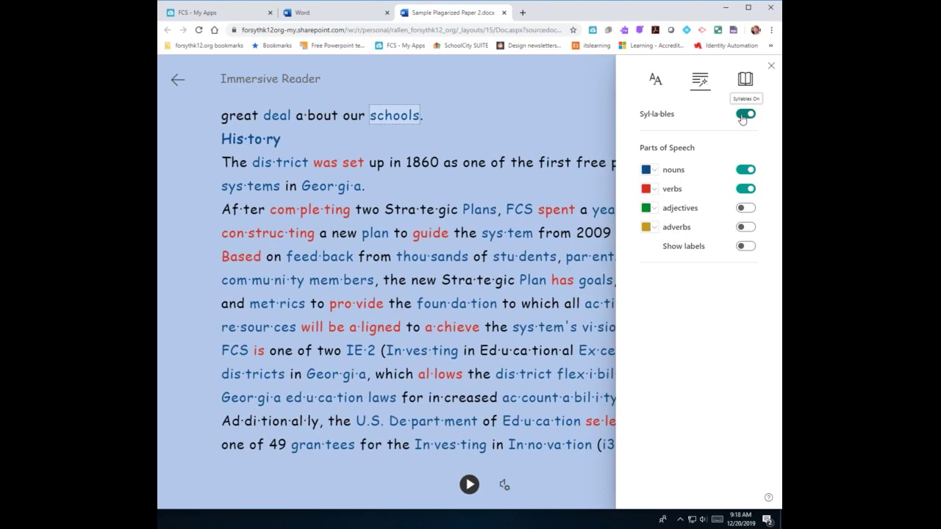
click(743, 115)
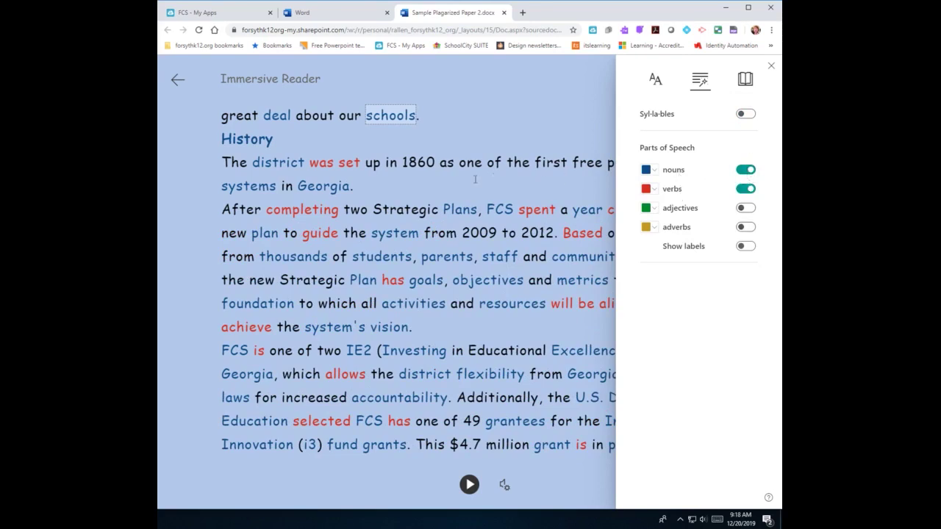
- Turn off the highlighting of nouns and verbs and highlight adjectives instead
click(746, 170)
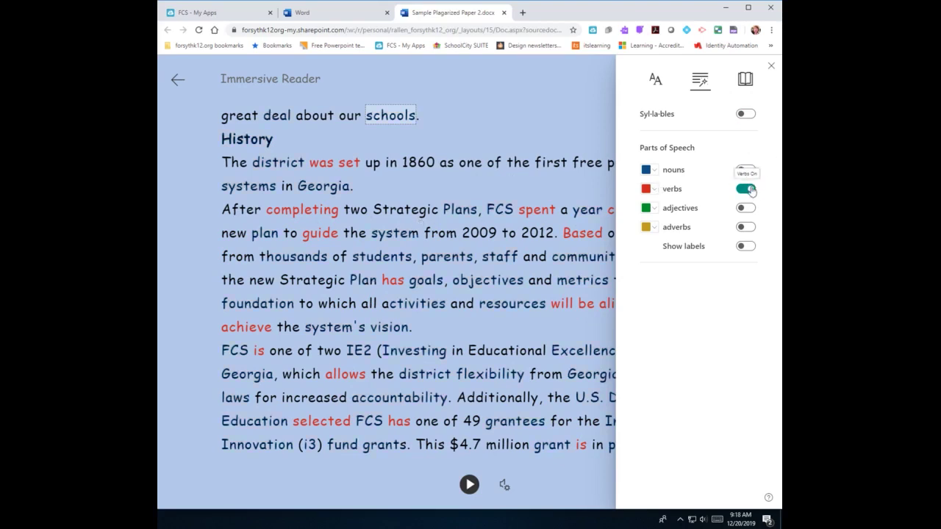
click(746, 189)
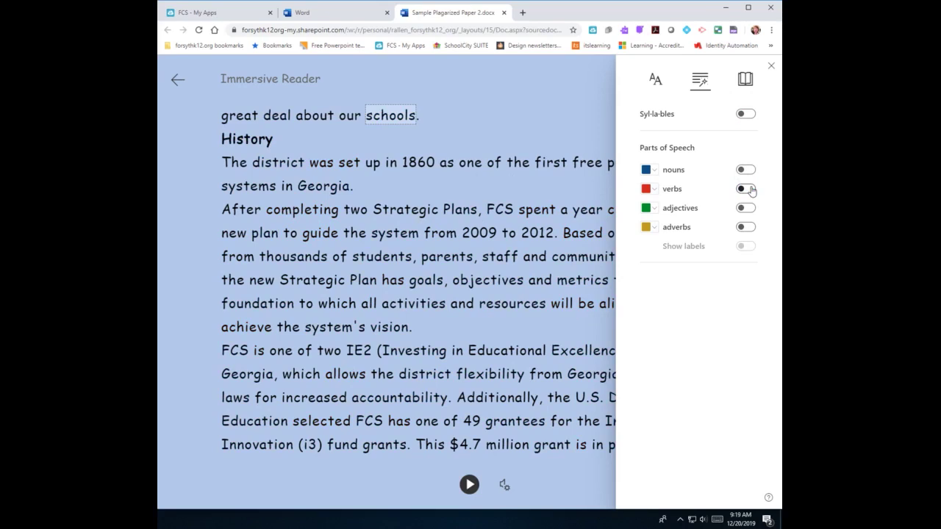
click(744, 208)
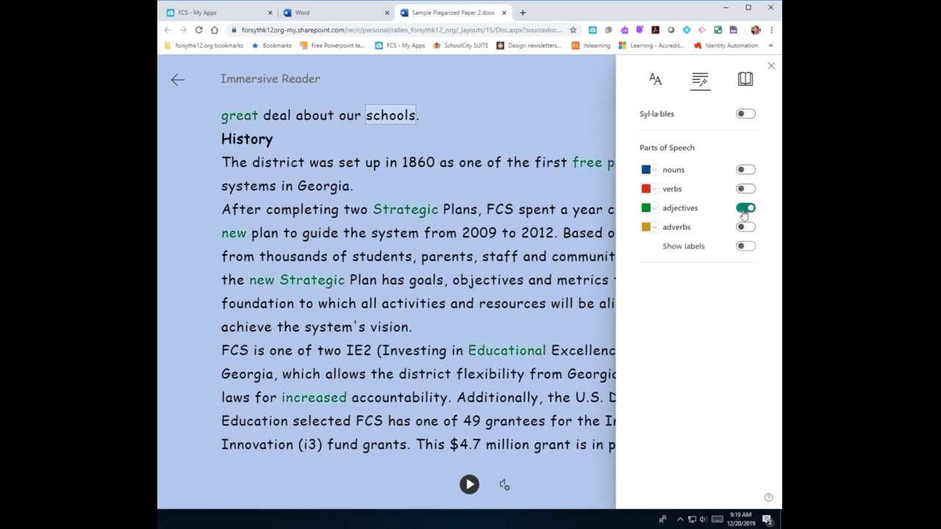
- Show part-of-speech labels above the highlighted adjectives, and turn the adjective highlighting off after viewing its colour choices
click(654, 209)
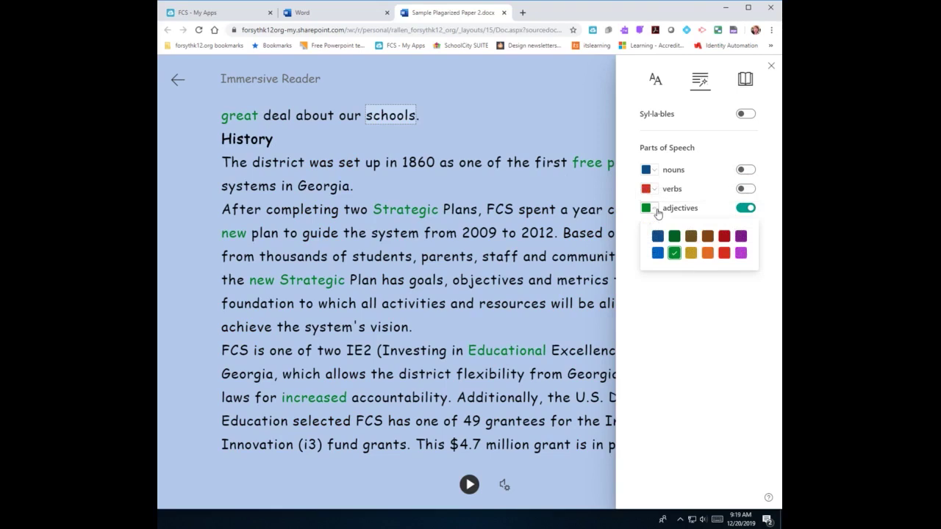
click(658, 213)
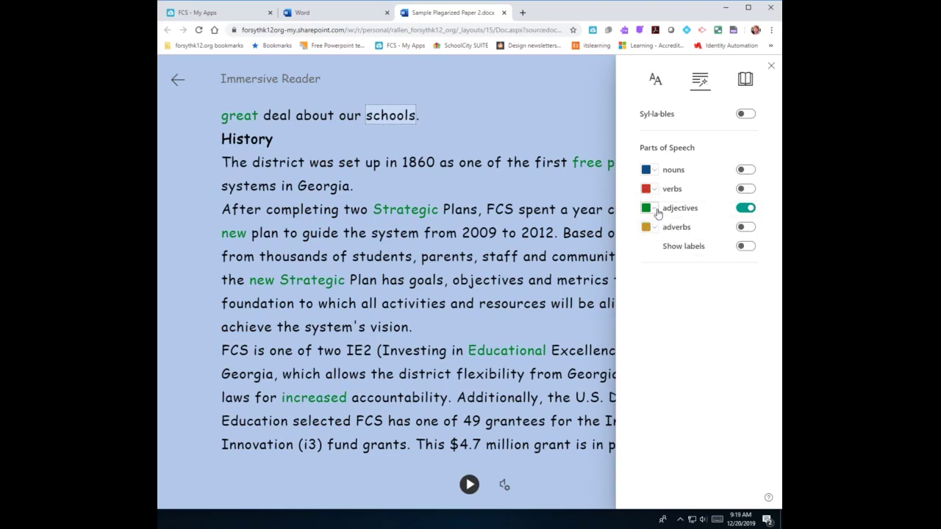
click(744, 246)
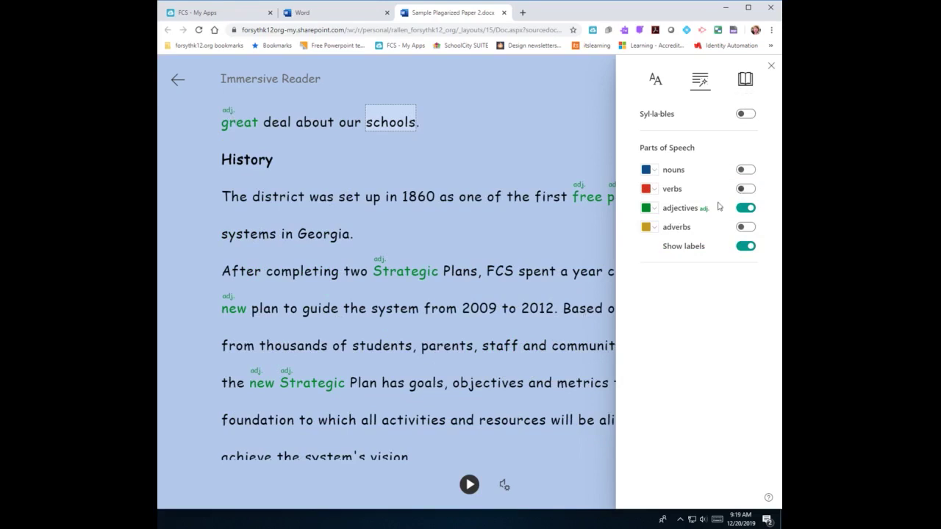
click(746, 209)
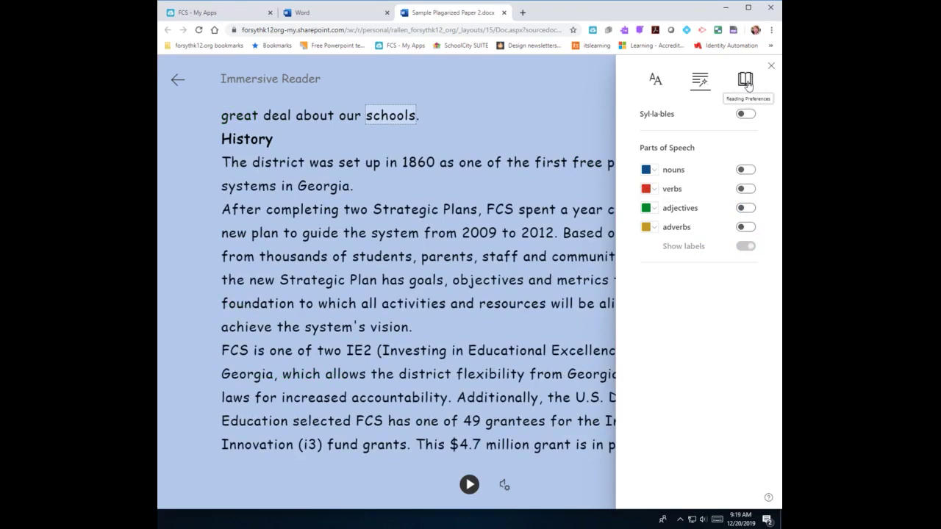
- Try Line Focus with one, three and five lines in the reading preferences, and turn it back off
click(746, 83)
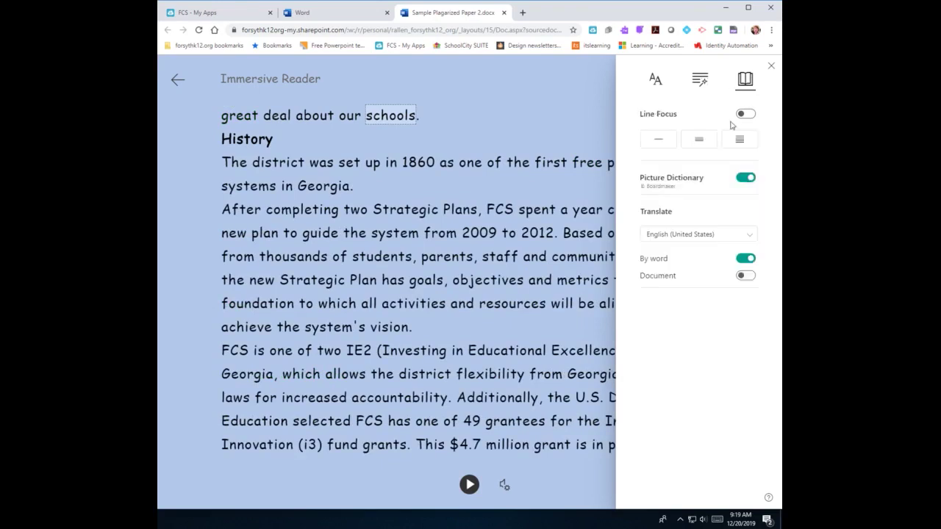
click(744, 115)
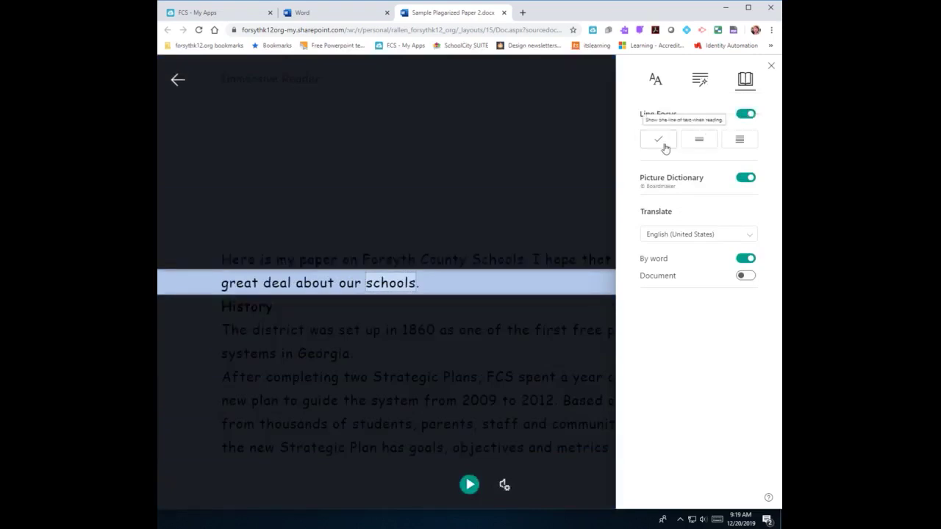
click(698, 142)
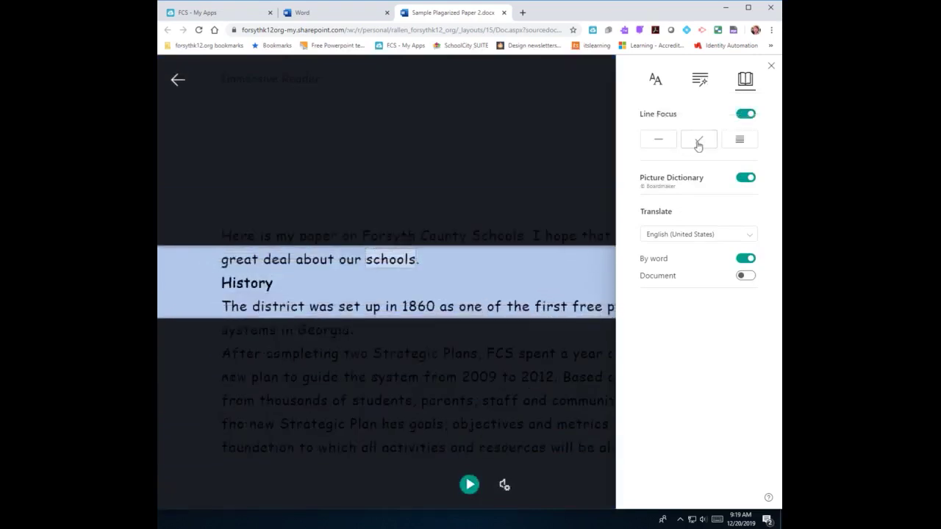
click(739, 139)
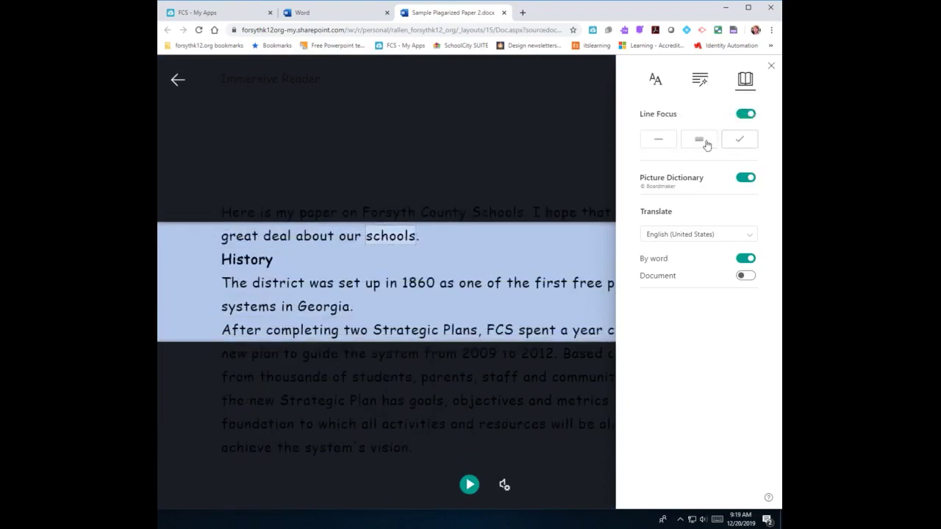
click(745, 115)
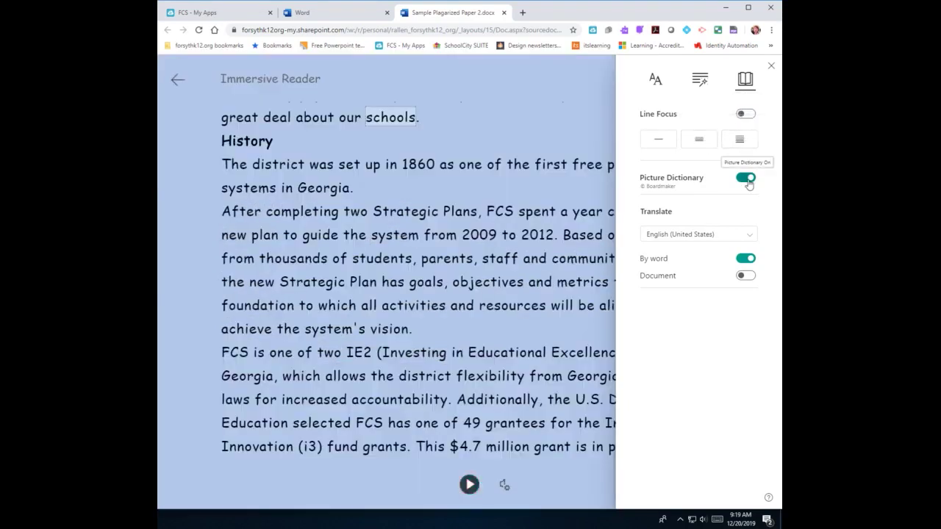
- Look up the words "Georgia" and "school" from the History section in the picture dictionary
click(303, 189)
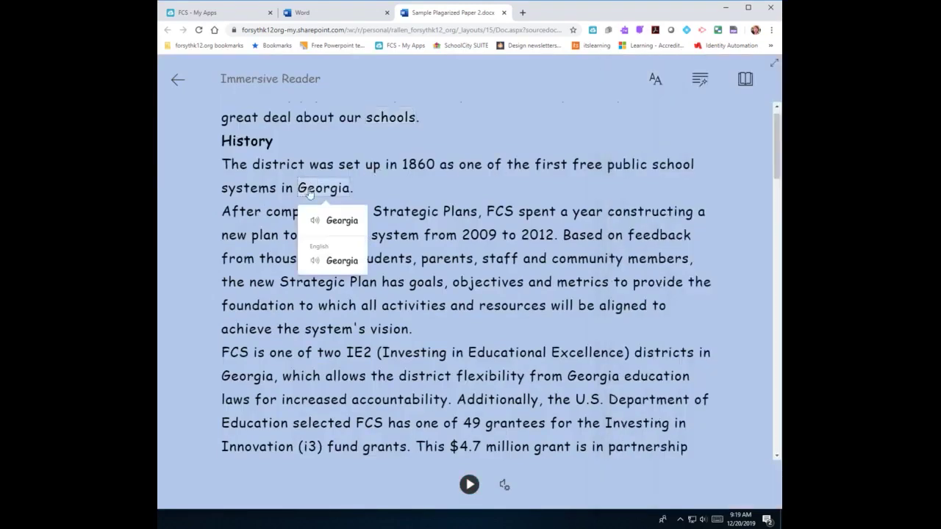
click(651, 236)
click(666, 167)
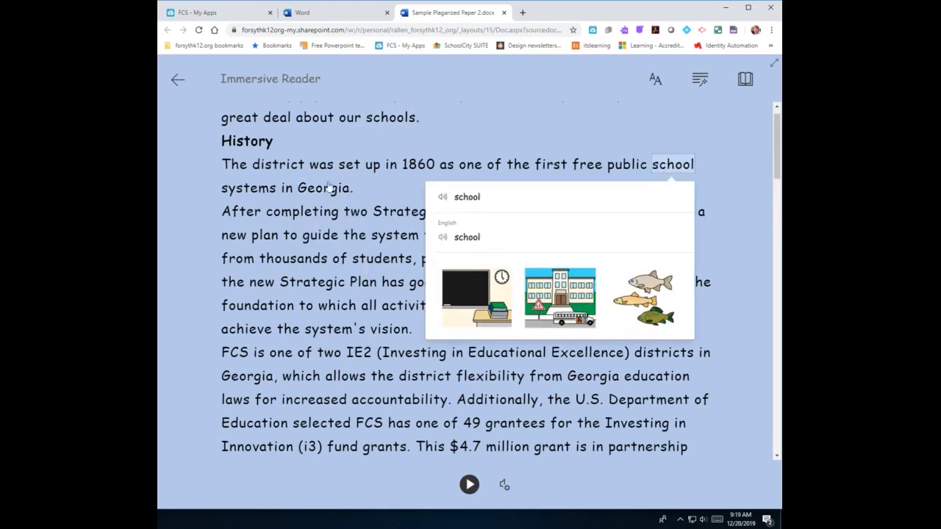
- Translate the whole document into Spanish (Mexico) and switch the reading view back to the original text
click(743, 81)
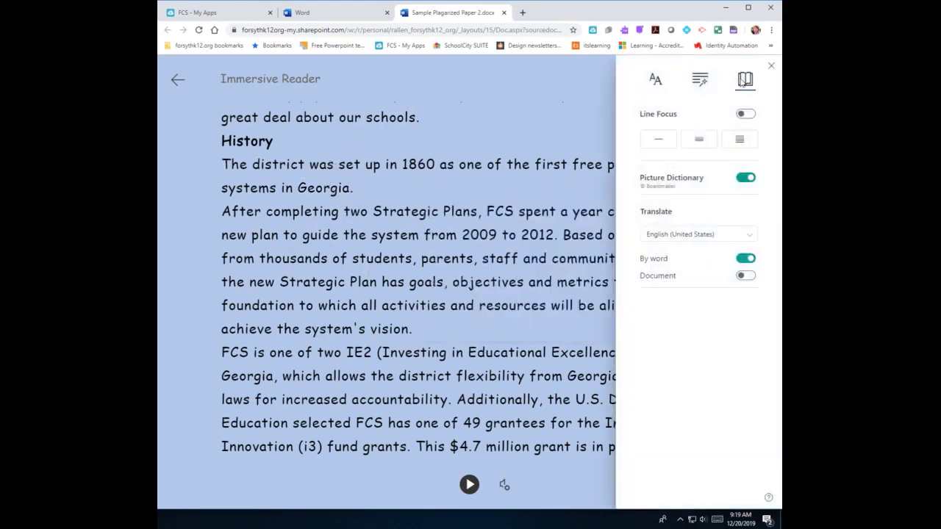
click(750, 235)
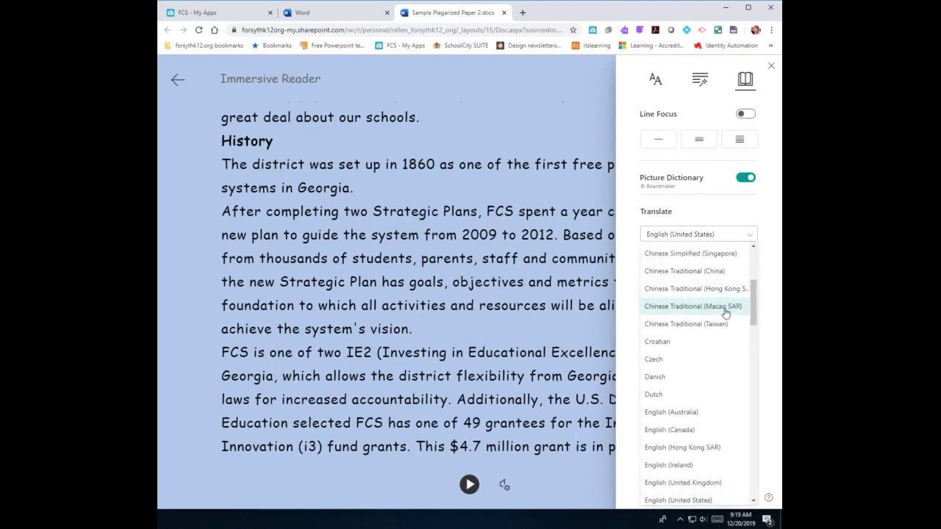
scroll(724, 315, down, 3)
scroll(724, 315, down, 10)
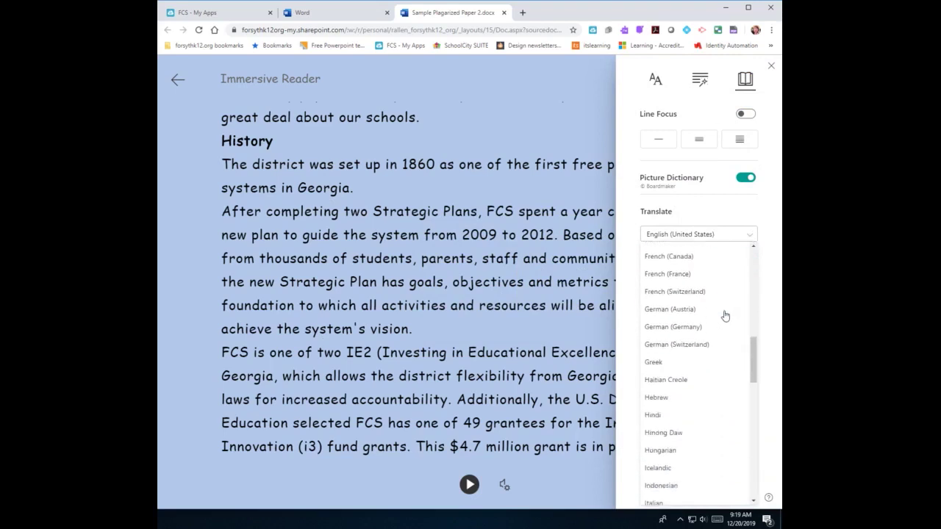
scroll(724, 316, down, 3)
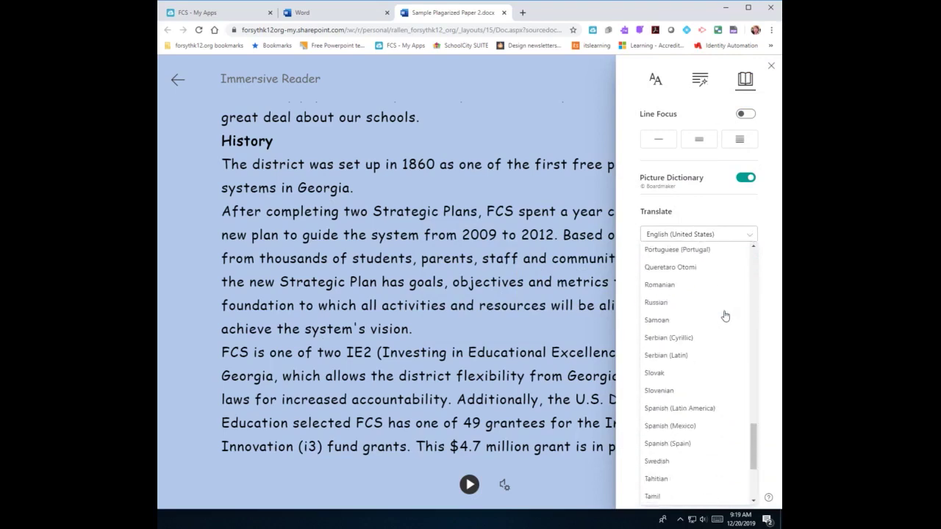
scroll(725, 320, down, 1)
click(690, 380)
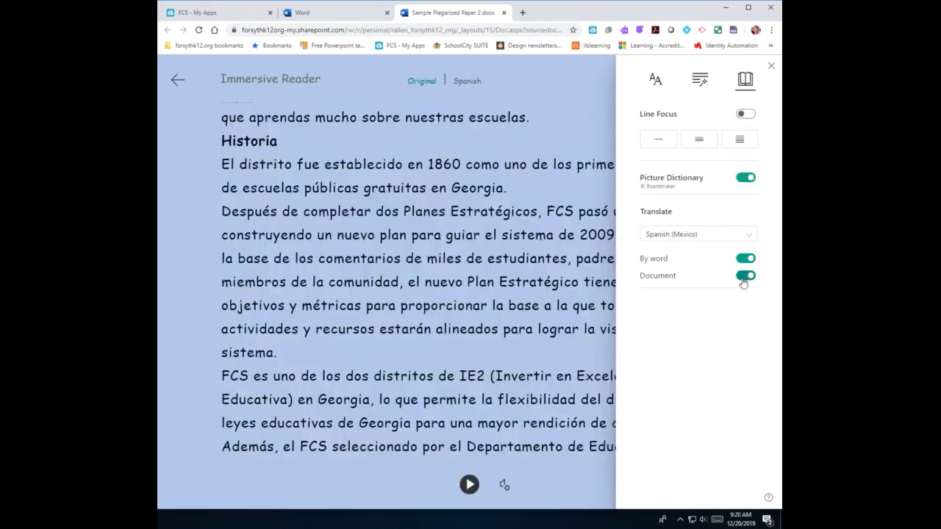
click(420, 82)
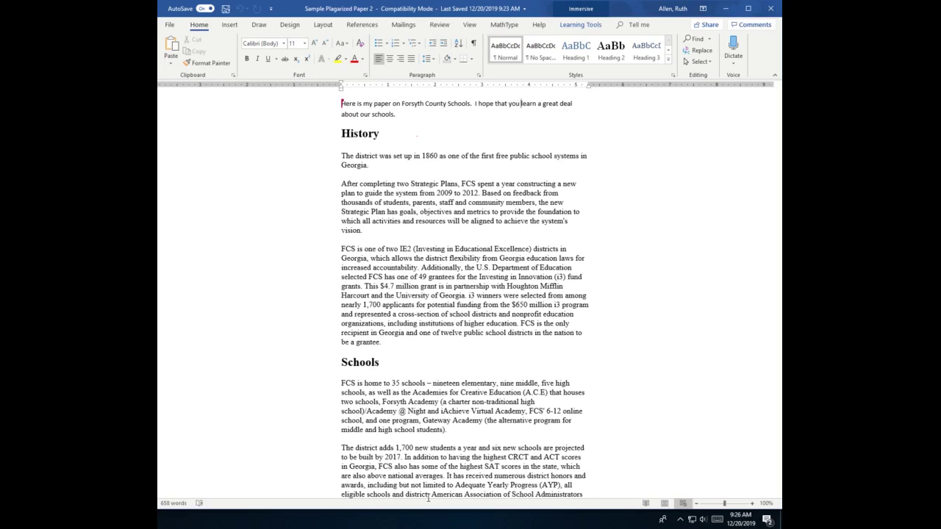
- In desktop Word, have Learning Tools read the paper aloud, pause it, and show the reading speed and voice settings
click(580, 27)
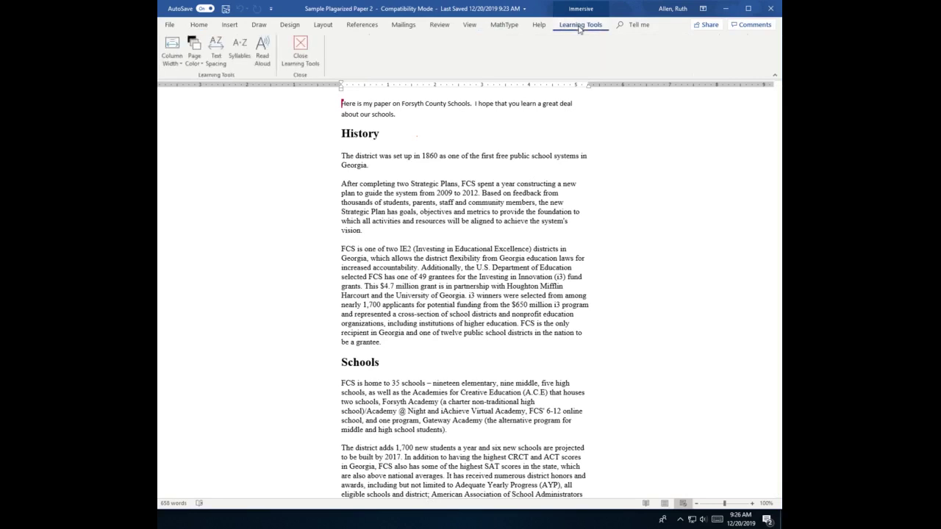
click(265, 67)
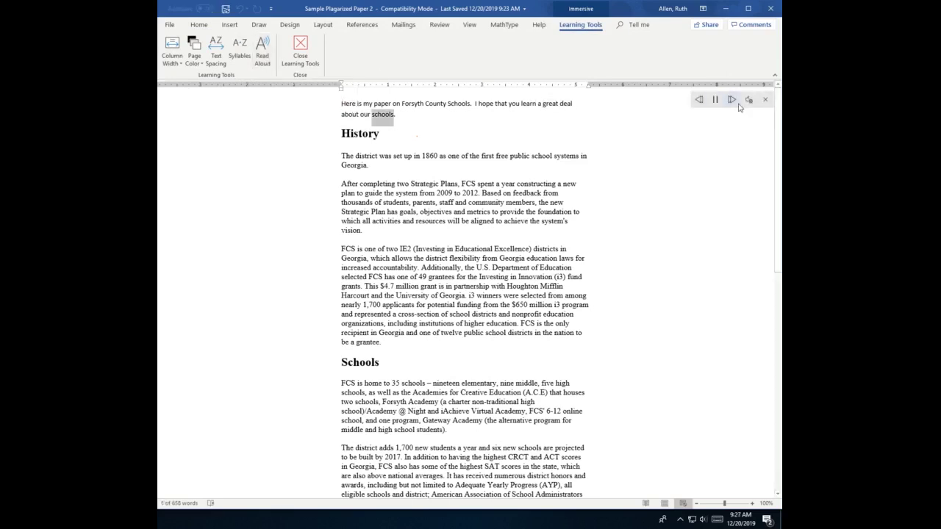
click(715, 100)
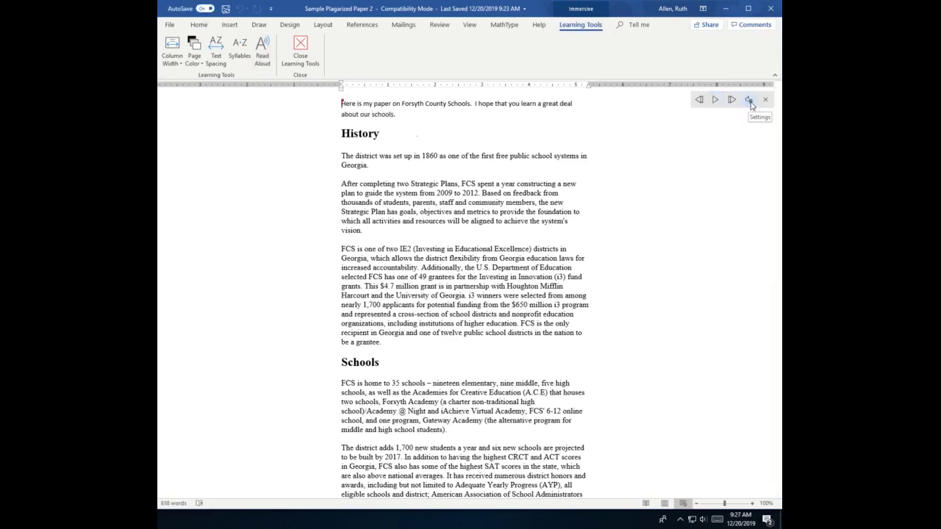
click(750, 102)
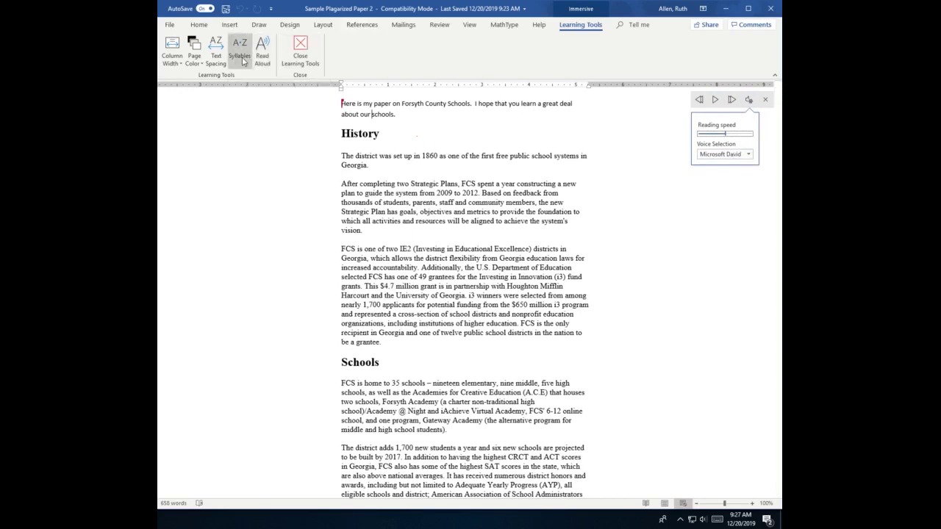
- Try out syllable breaks and wider text spacing on the document, turning each option back off
click(242, 60)
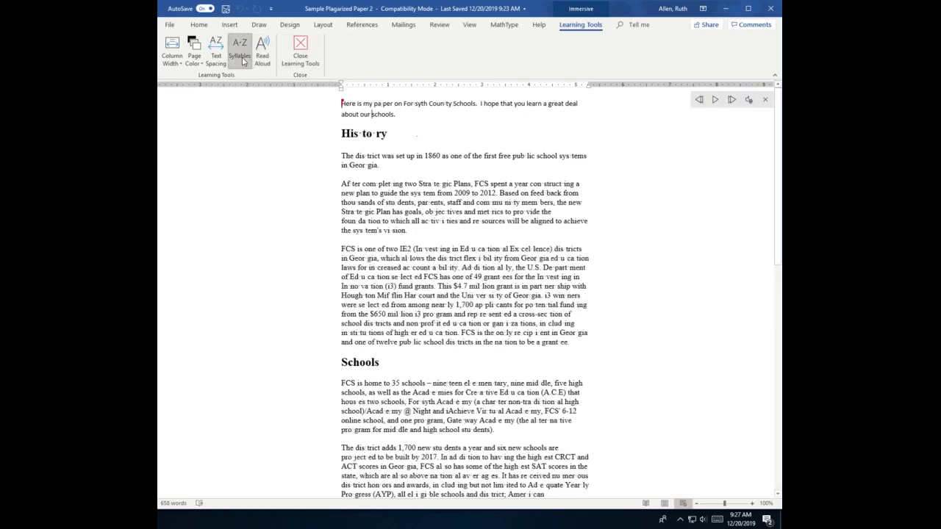
click(242, 60)
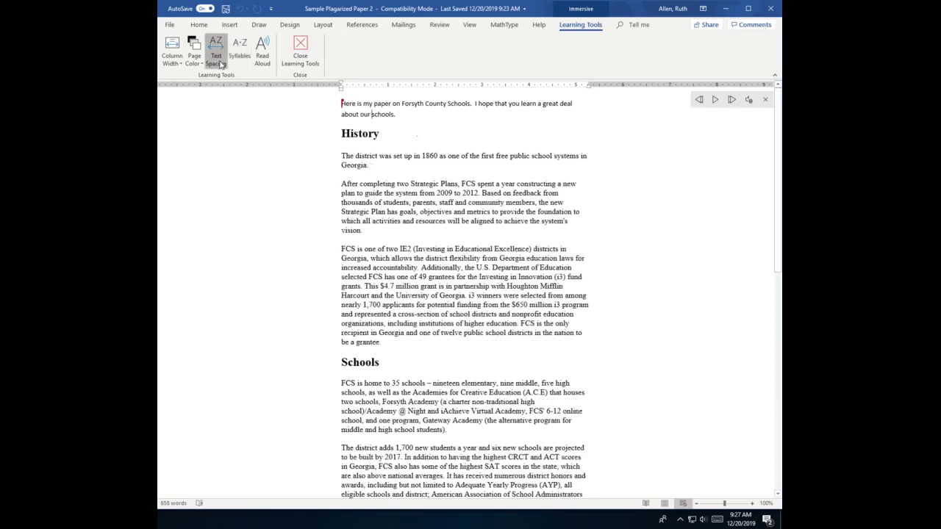
click(219, 64)
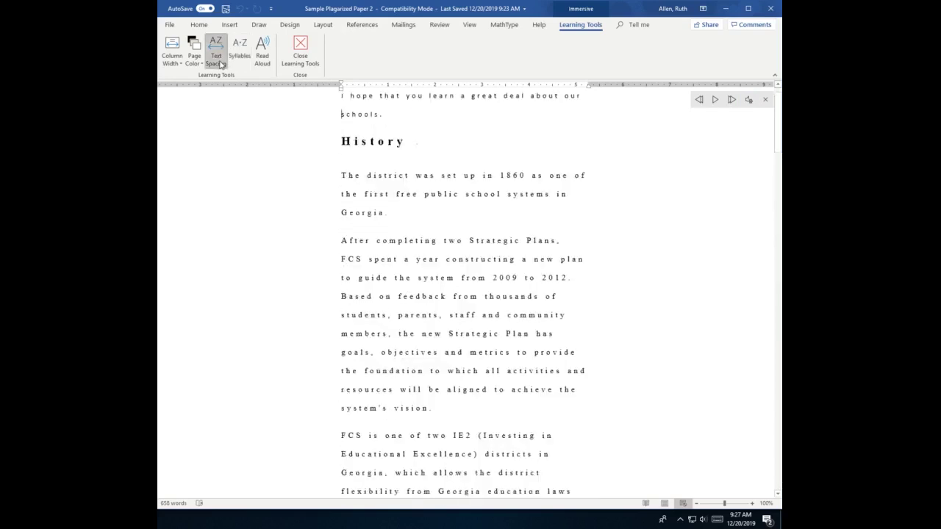
click(219, 64)
- Set the page color to Sepia and open the column width choices
click(195, 63)
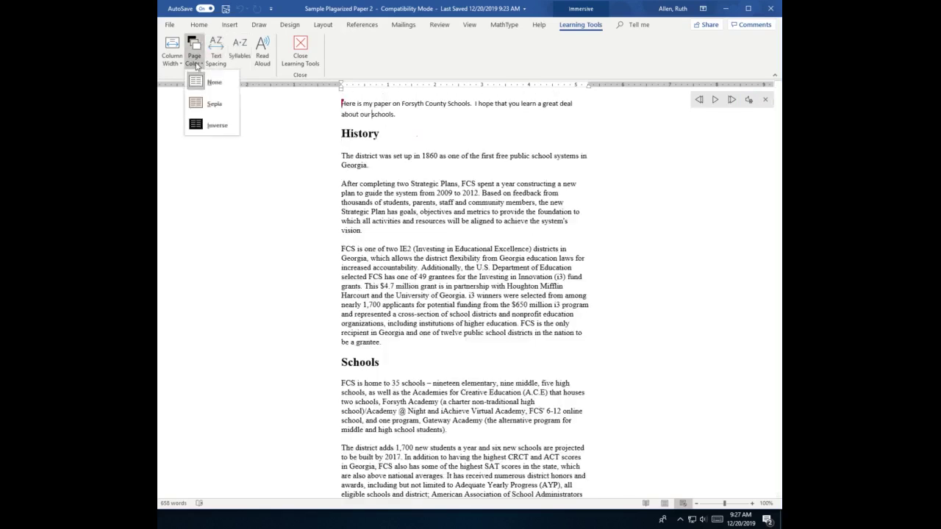
click(208, 103)
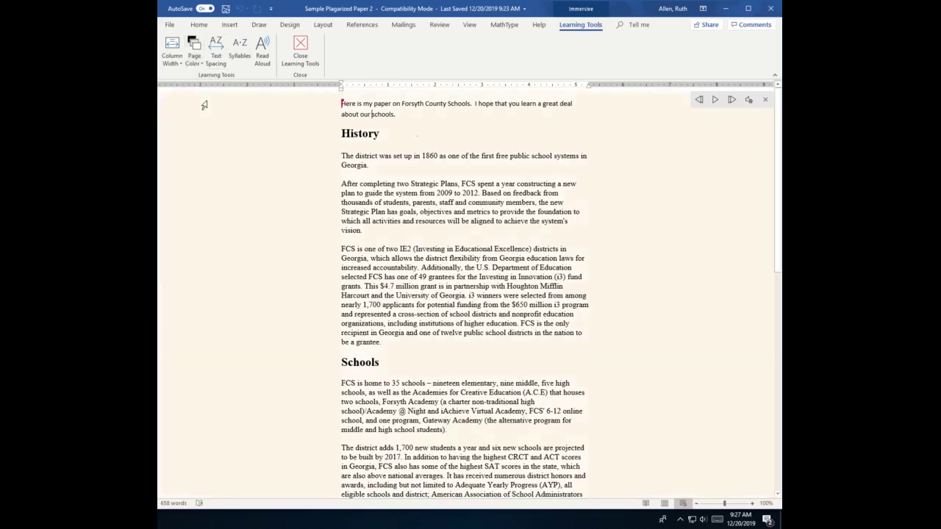
click(176, 64)
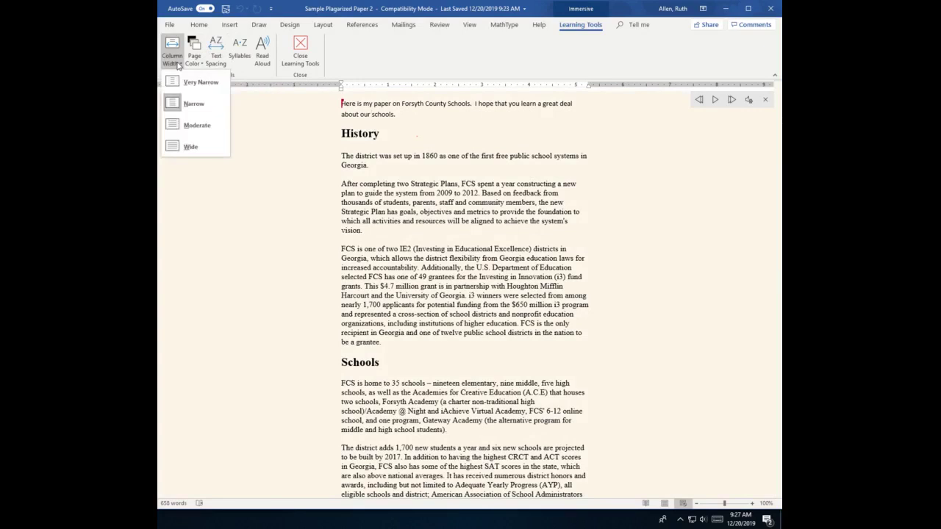